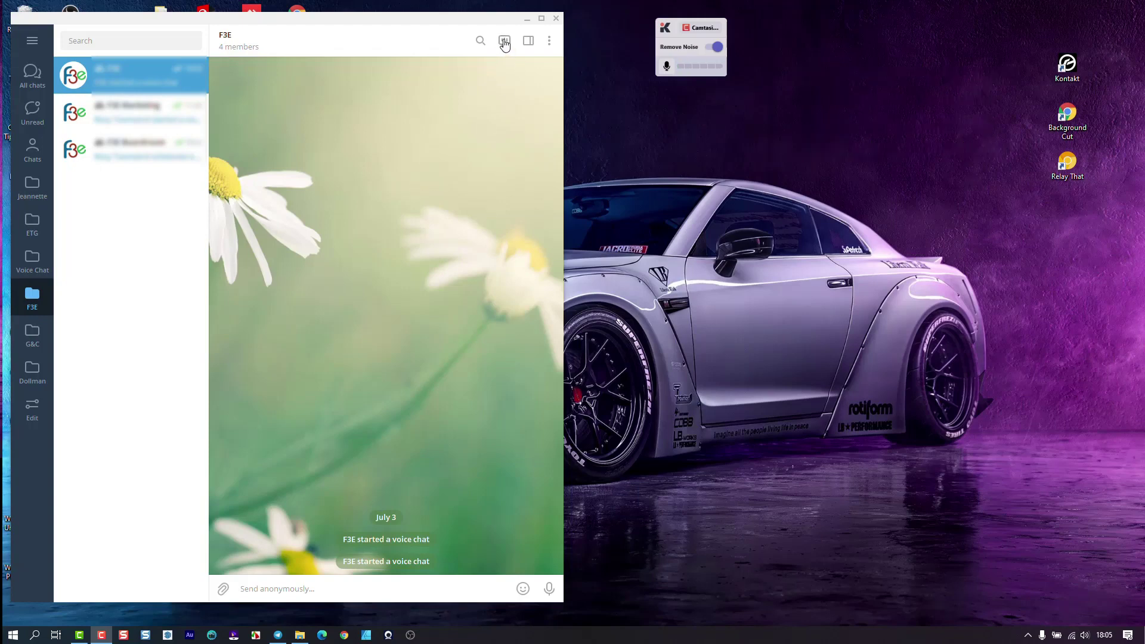
Step: Start a voice chat in the F3E group as the F3E channel and turn on its video
{"action": "left_click", "coordinate": [504, 41]}
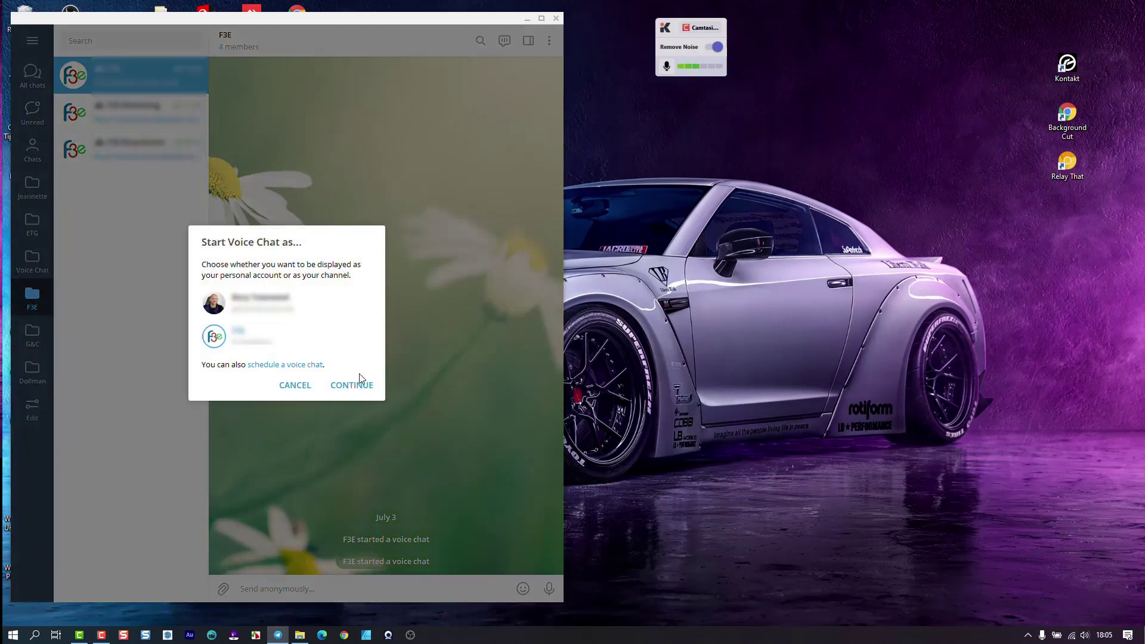
{"action": "left_click", "coordinate": [352, 385]}
{"action": "left_click_drag", "start_coordinate": [298, 149], "coordinate": [818, 139]}
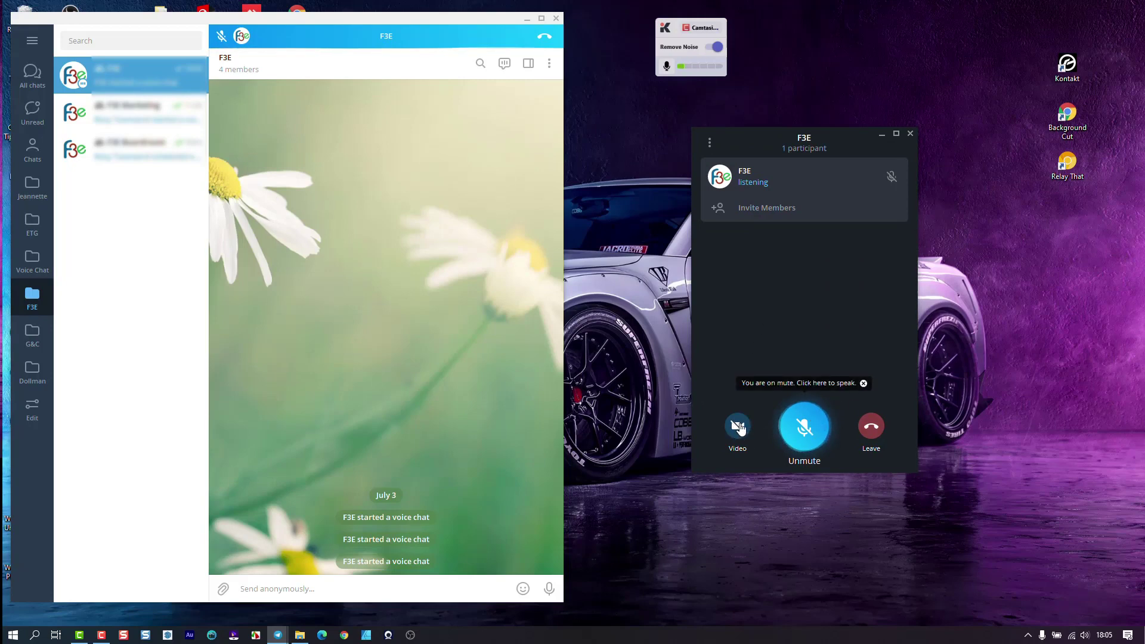
{"action": "left_click", "coordinate": [738, 427]}
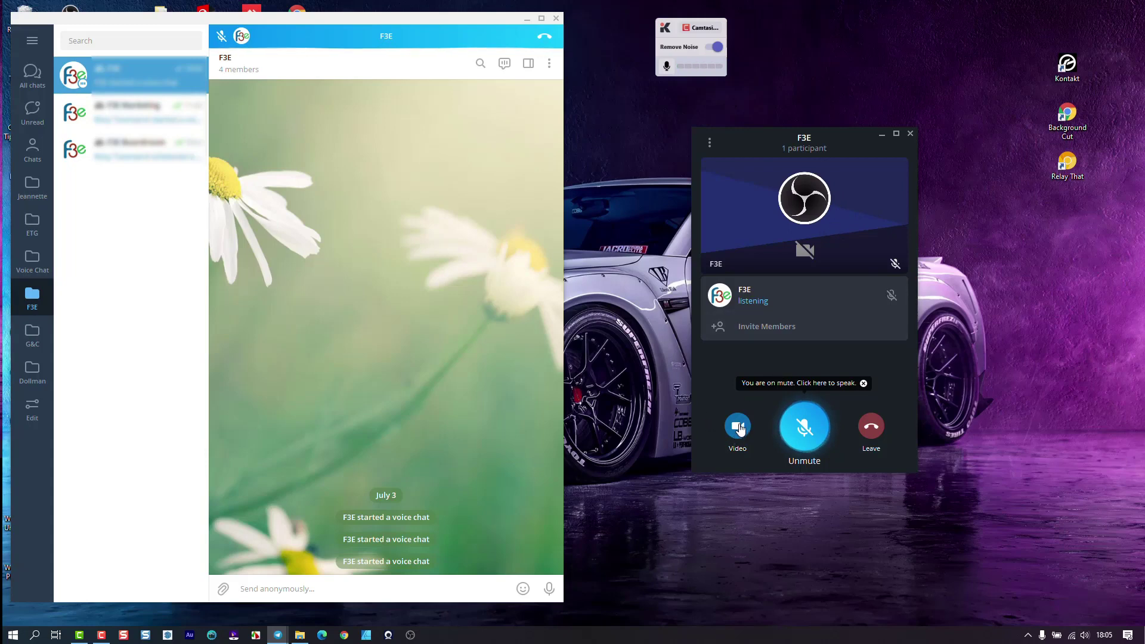
Step: Check the voice chat's settings for speaker, microphone and camera options, and close them
{"action": "left_click", "coordinate": [710, 143]}
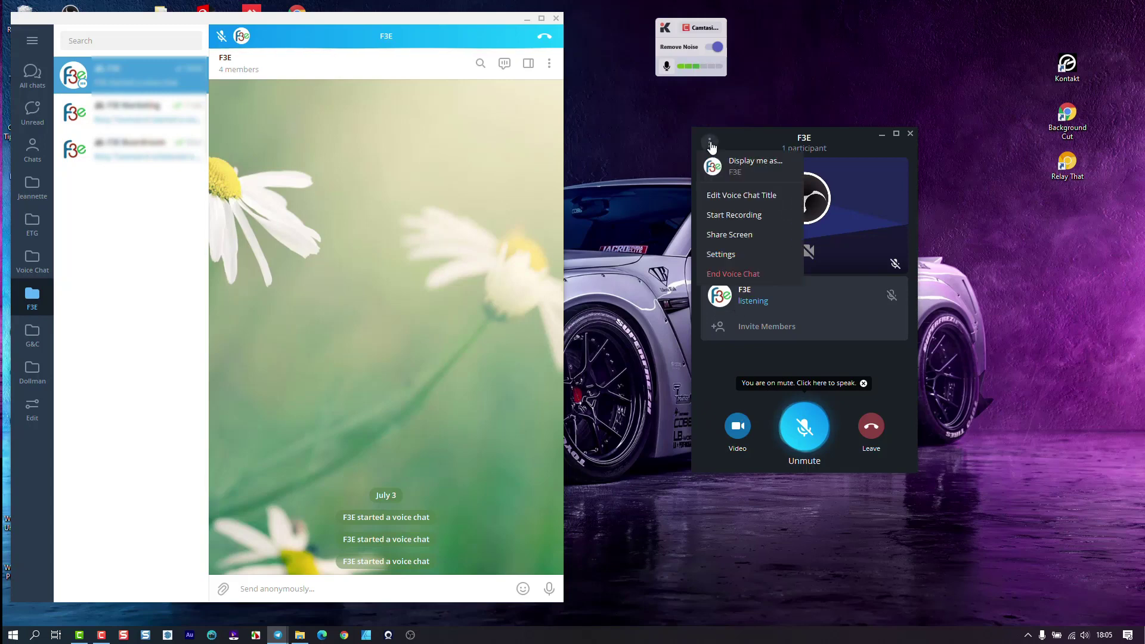
{"action": "left_click", "coordinate": [732, 256]}
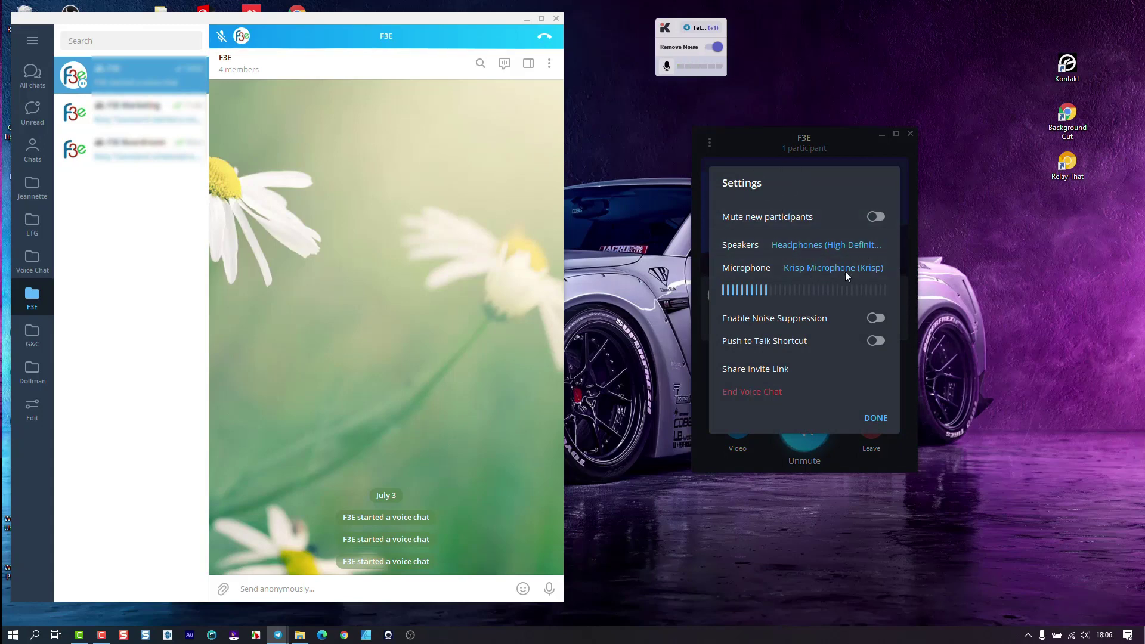
{"action": "left_click", "coordinate": [876, 420]}
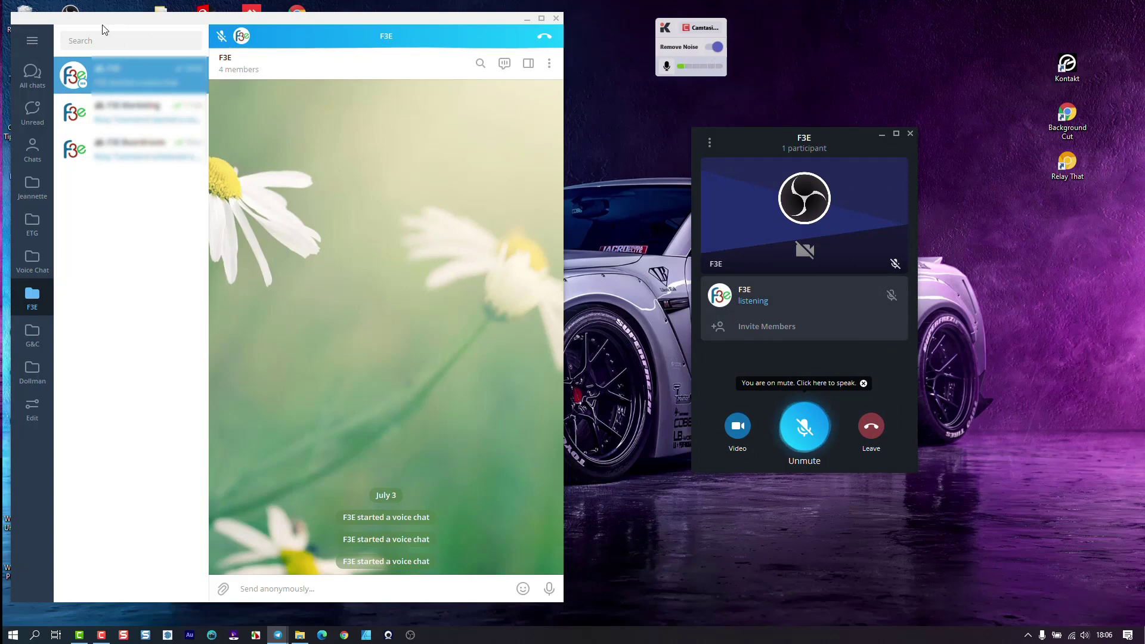
Step: Open the general call settings and set the camera input device to Iriun Webcam
{"action": "left_click", "coordinate": [32, 44]}
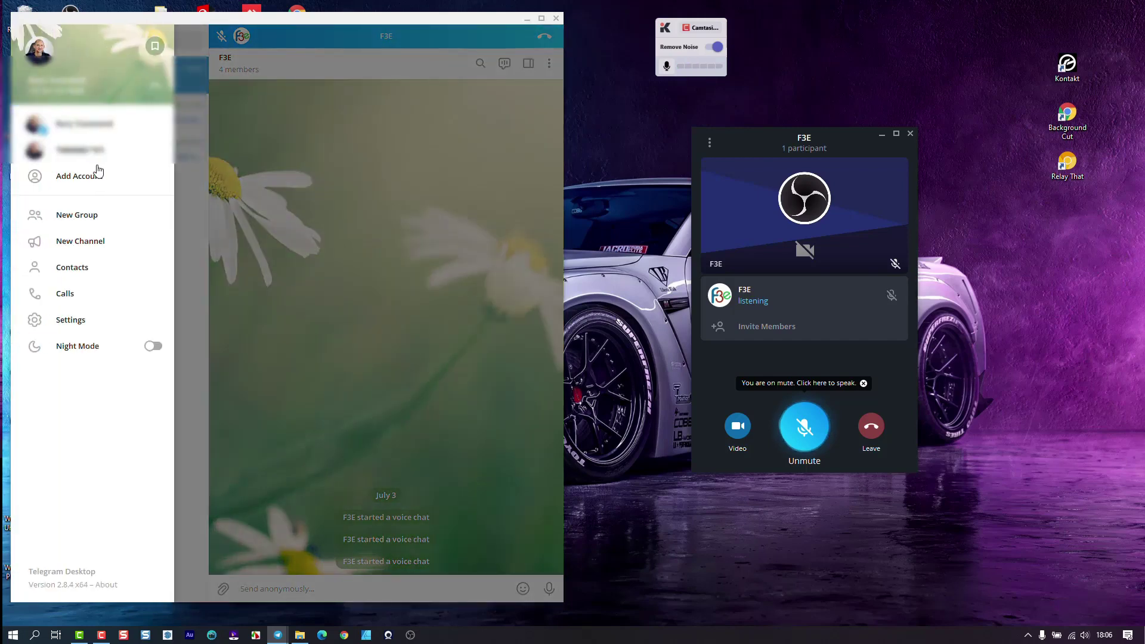
{"action": "left_click", "coordinate": [77, 299]}
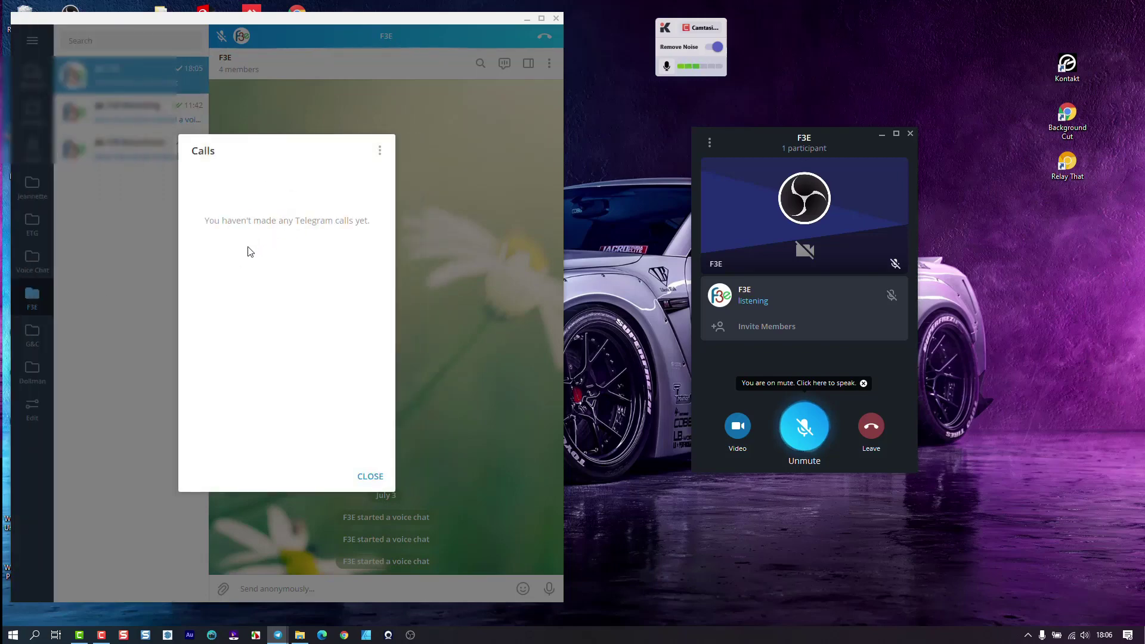
{"action": "left_click", "coordinate": [380, 152]}
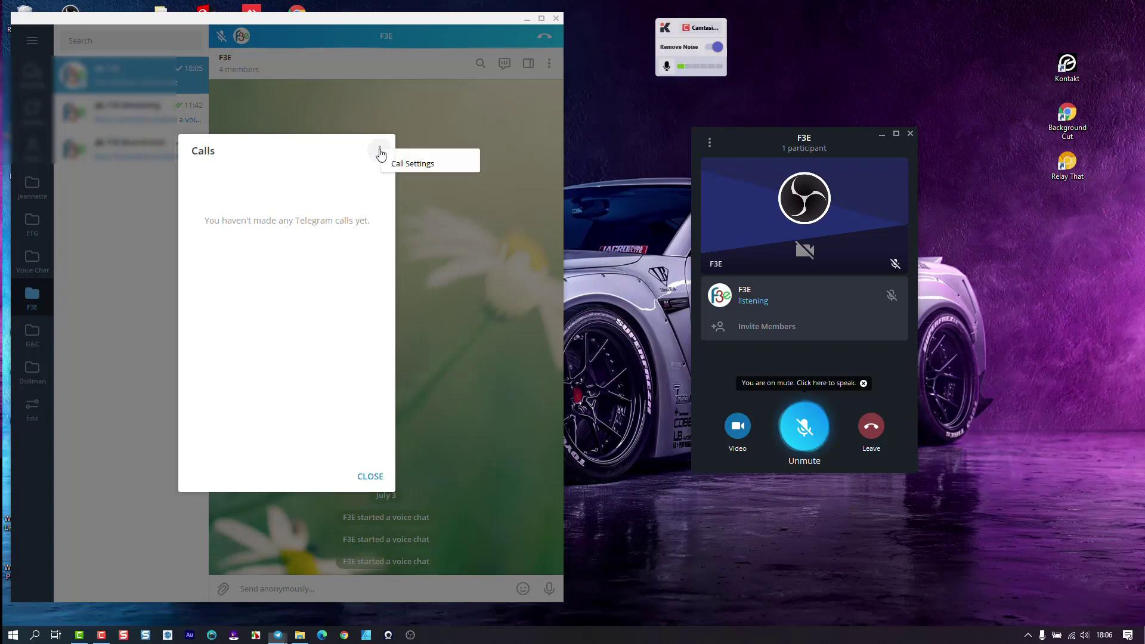
{"action": "left_click", "coordinate": [427, 165]}
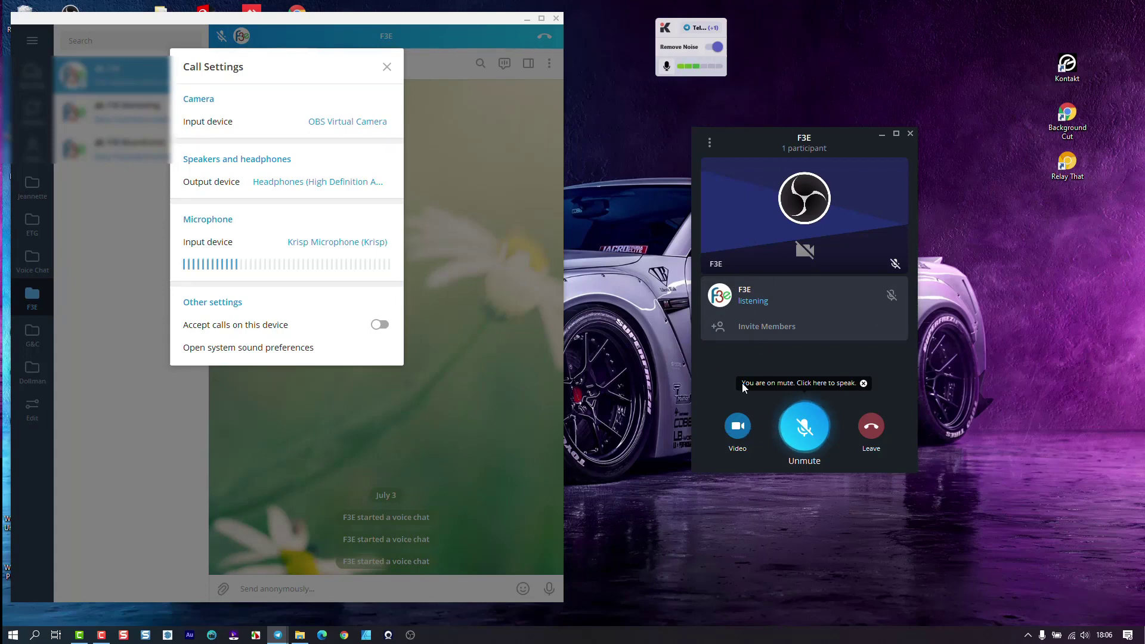
{"action": "left_click", "coordinate": [328, 122]}
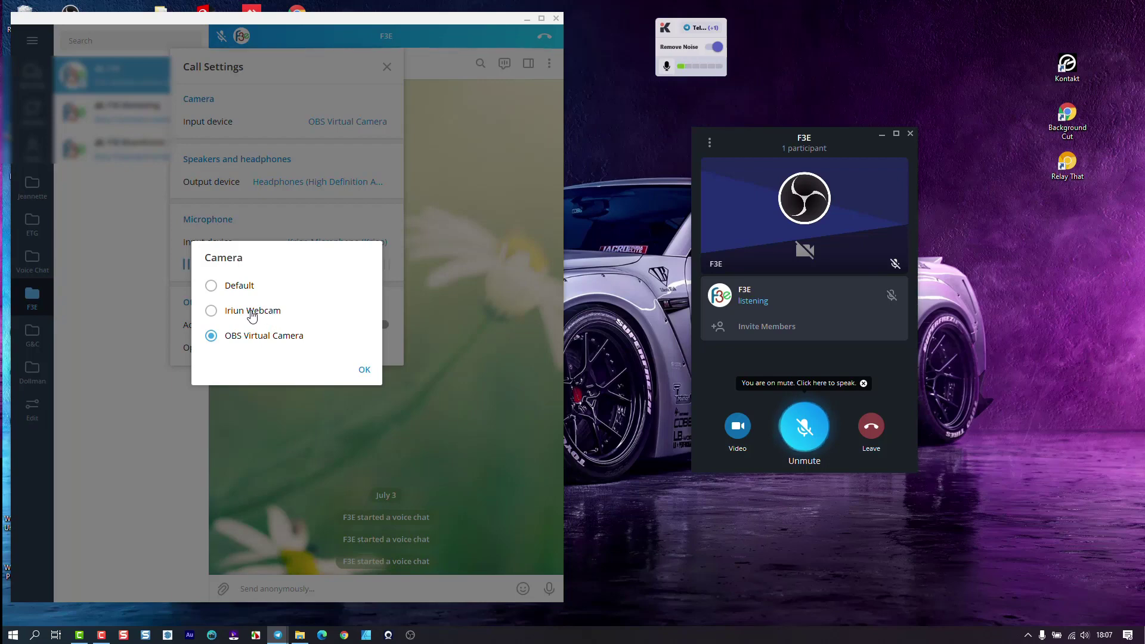
{"action": "left_click", "coordinate": [211, 310]}
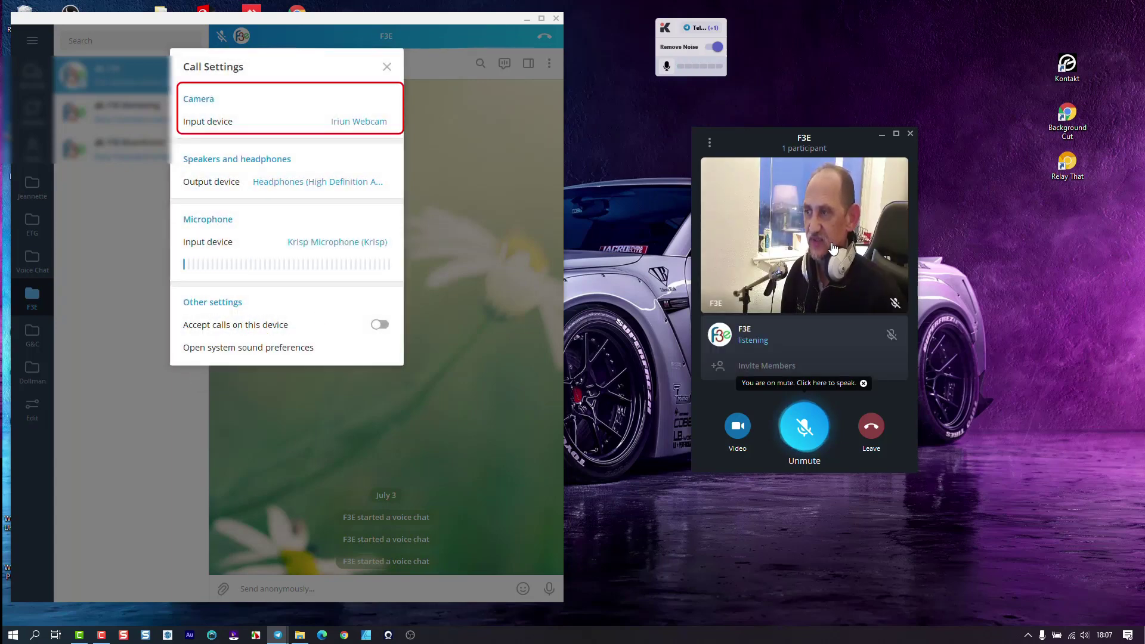
Step: Review the available camera devices, keep Iriun Webcam selected, and close the call settings
{"action": "left_click", "coordinate": [363, 123]}
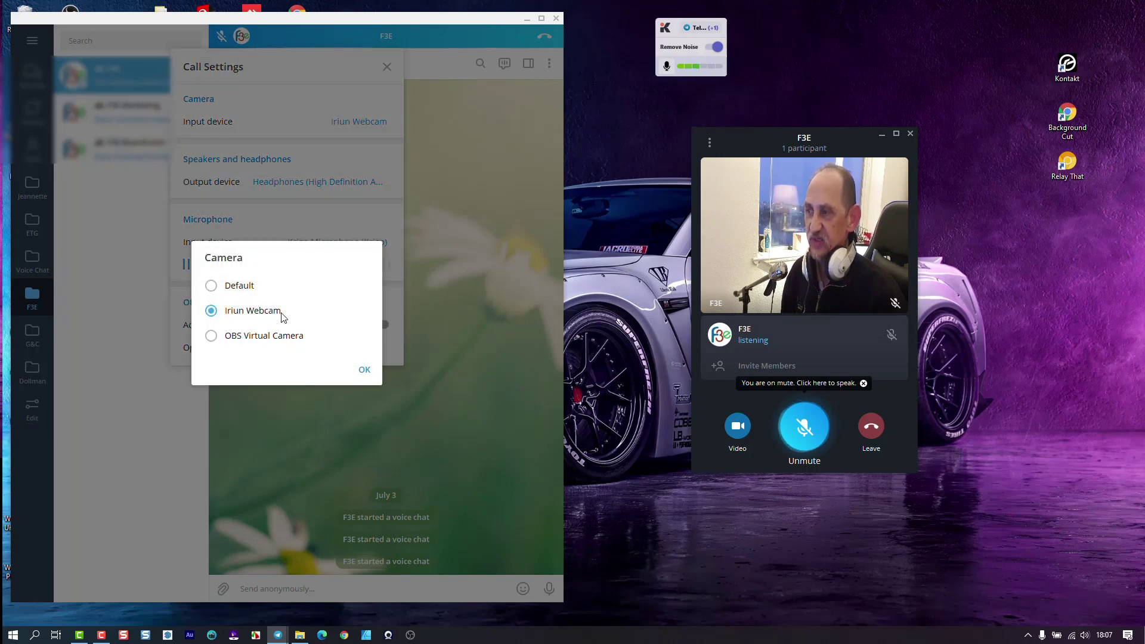
{"action": "left_click", "coordinate": [364, 371]}
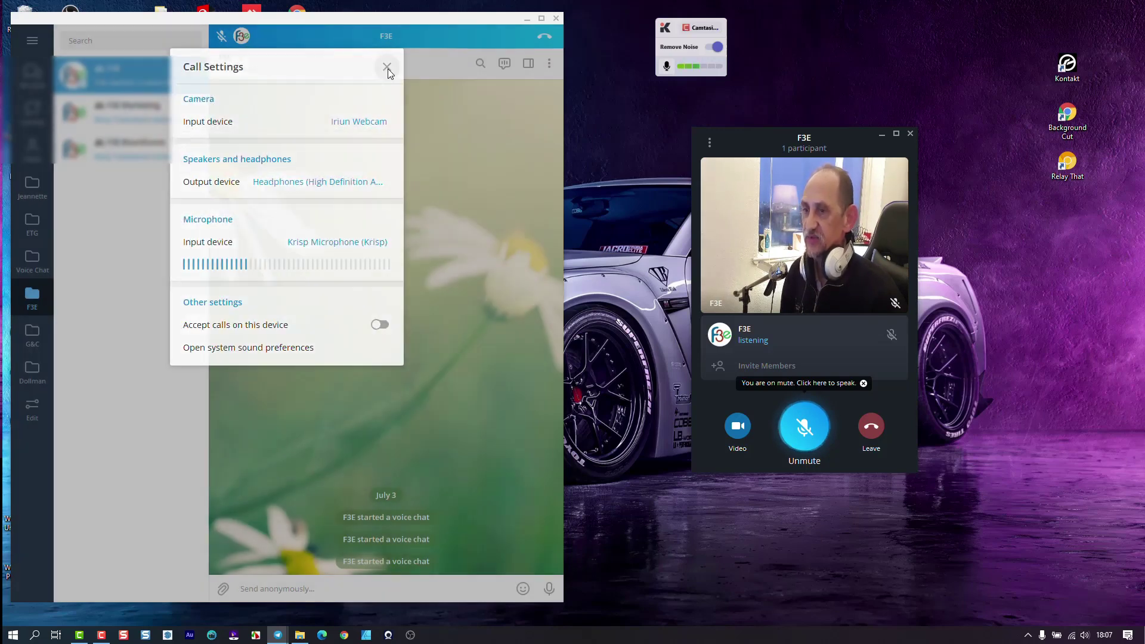
{"action": "left_click", "coordinate": [387, 67]}
Step: Turn the voice chat's video off and on again to test which camera it uses
{"action": "left_click", "coordinate": [738, 426]}
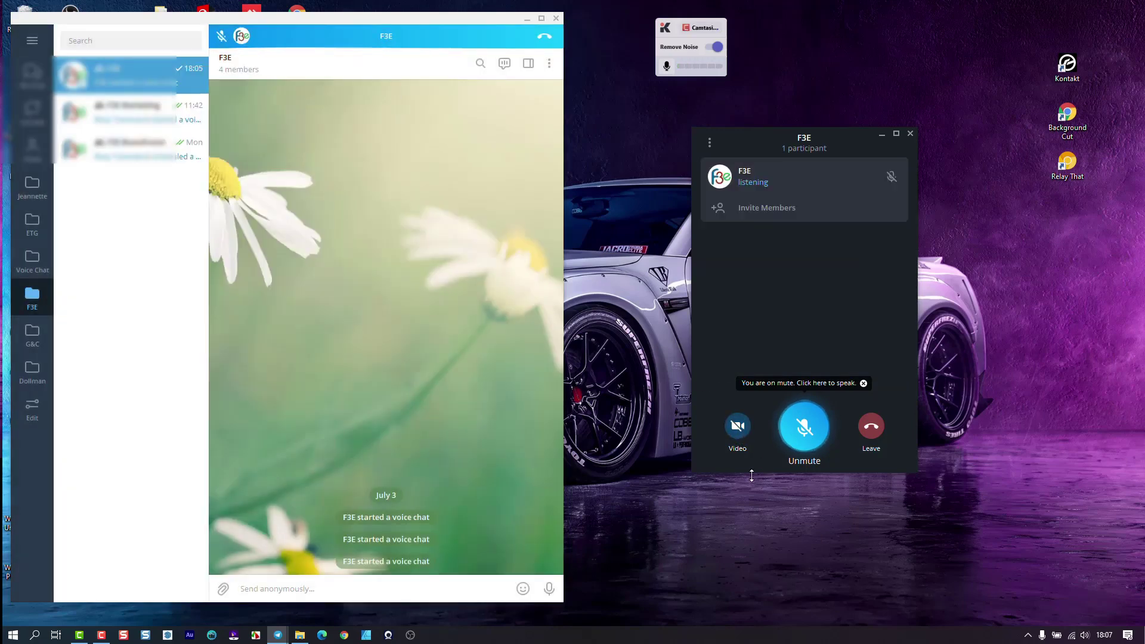
{"action": "left_click", "coordinate": [738, 426]}
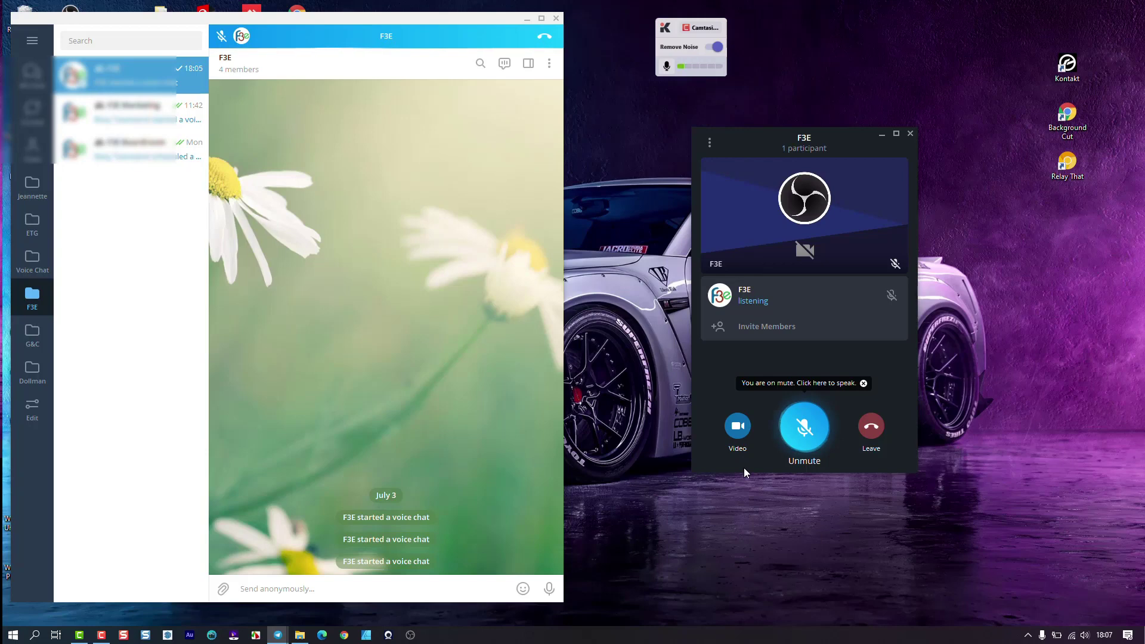
{"action": "left_click", "coordinate": [738, 430]}
{"action": "mouse_move", "coordinate": [770, 134]}
{"action": "left_mouse_down"}
{"action": "mouse_move", "coordinate": [749, 134]}
{"action": "mouse_move", "coordinate": [757, 139]}
{"action": "left_mouse_up"}
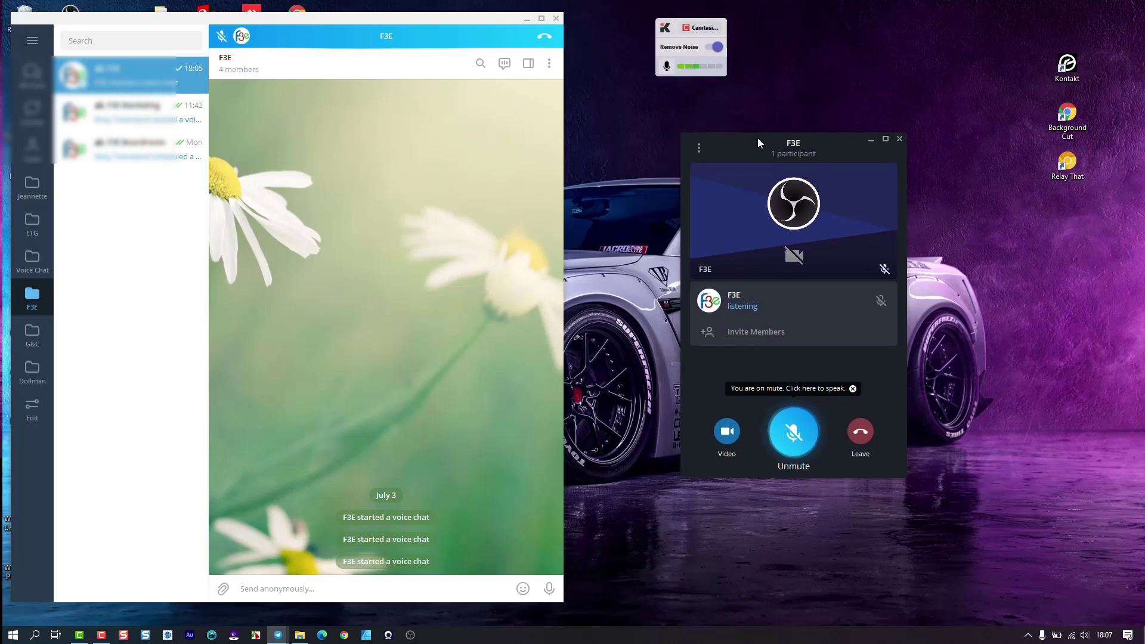
Step: Reopen the general call settings while the voice chat's video is running
{"action": "left_click", "coordinate": [32, 40]}
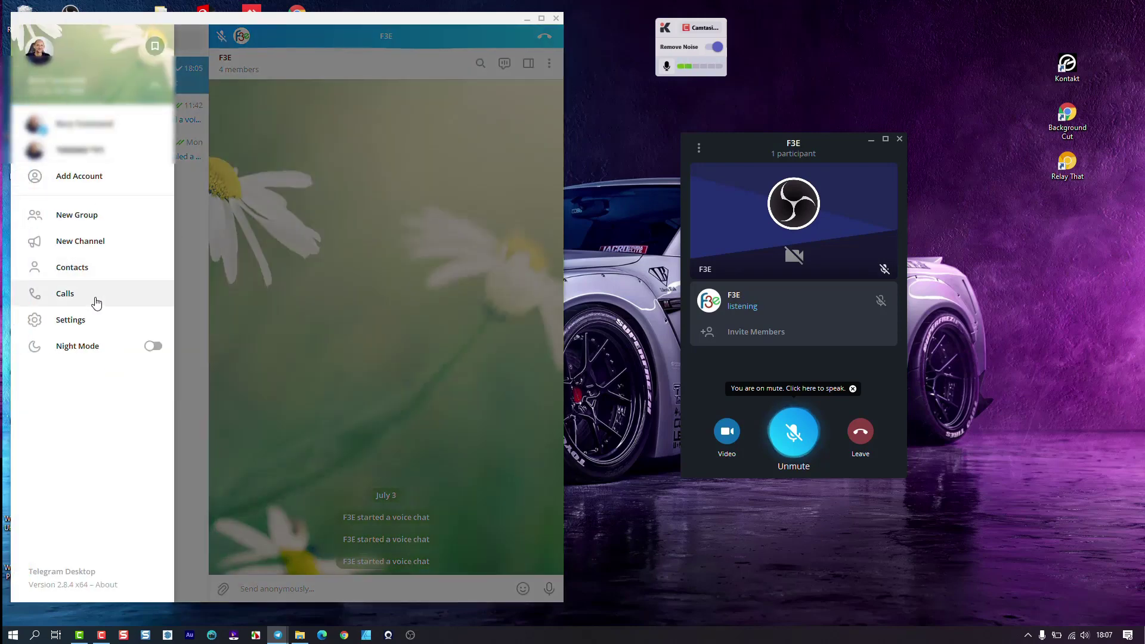
{"action": "left_click", "coordinate": [95, 298]}
{"action": "left_click", "coordinate": [380, 151]}
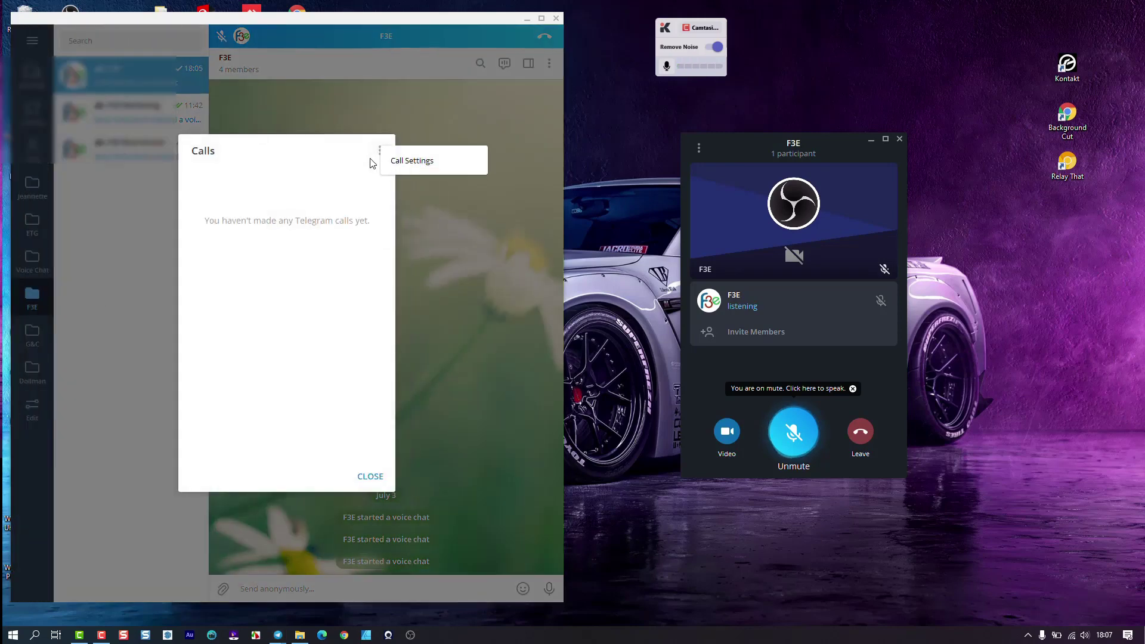
{"action": "left_click", "coordinate": [411, 162]}
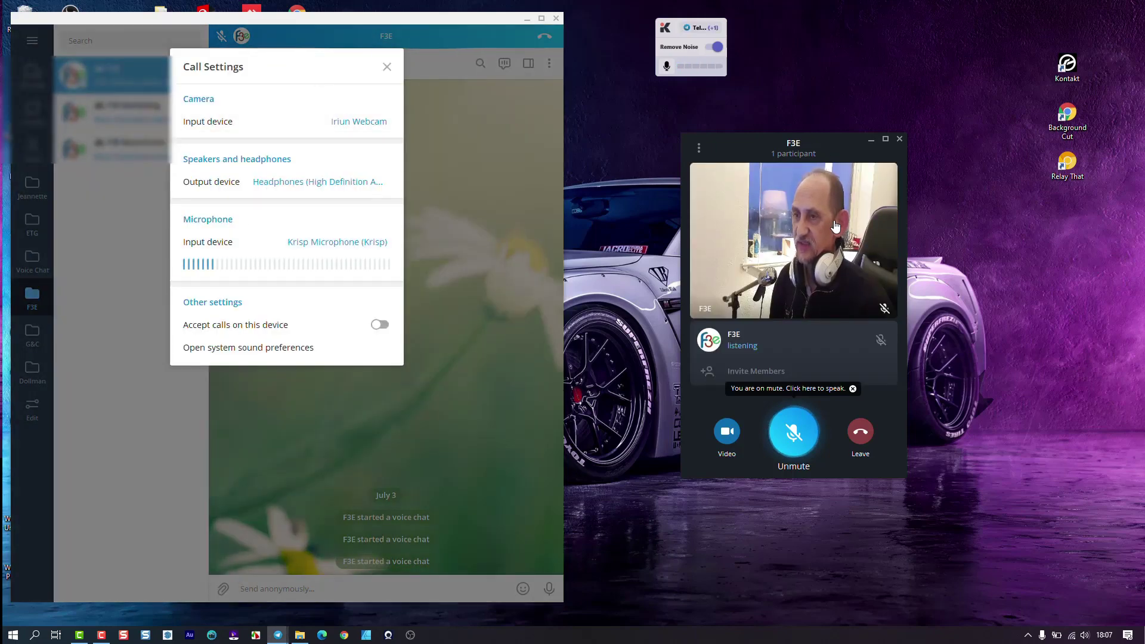
Step: Restart the voice chat's video with the call settings open and reconfirm Iriun Webcam as the camera
{"action": "left_click", "coordinate": [730, 437]}
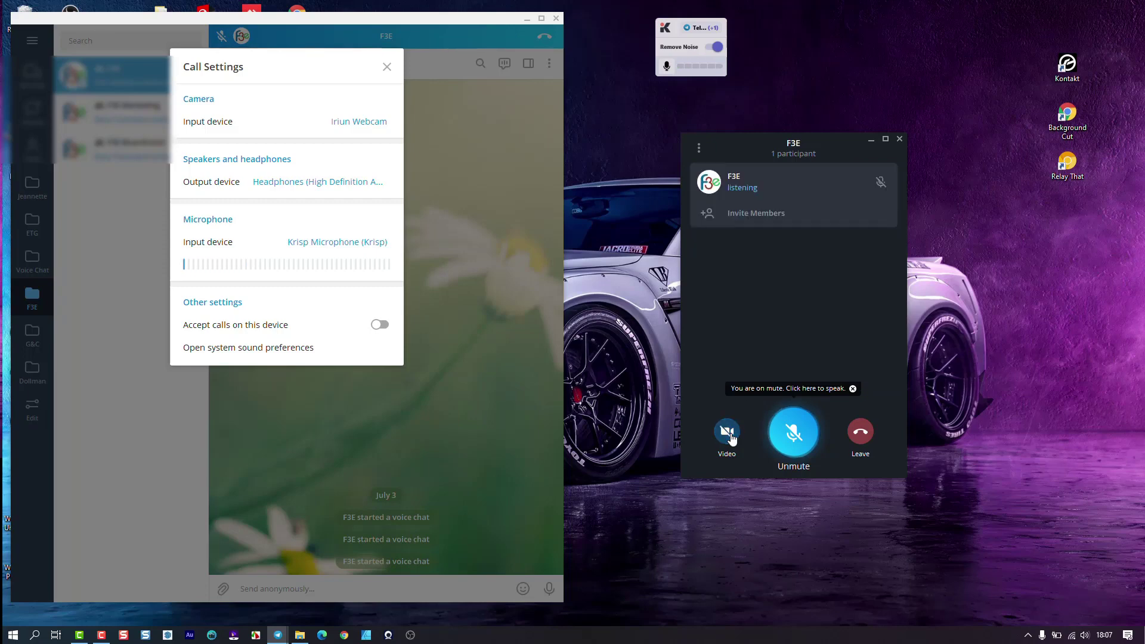
{"action": "left_click", "coordinate": [729, 433]}
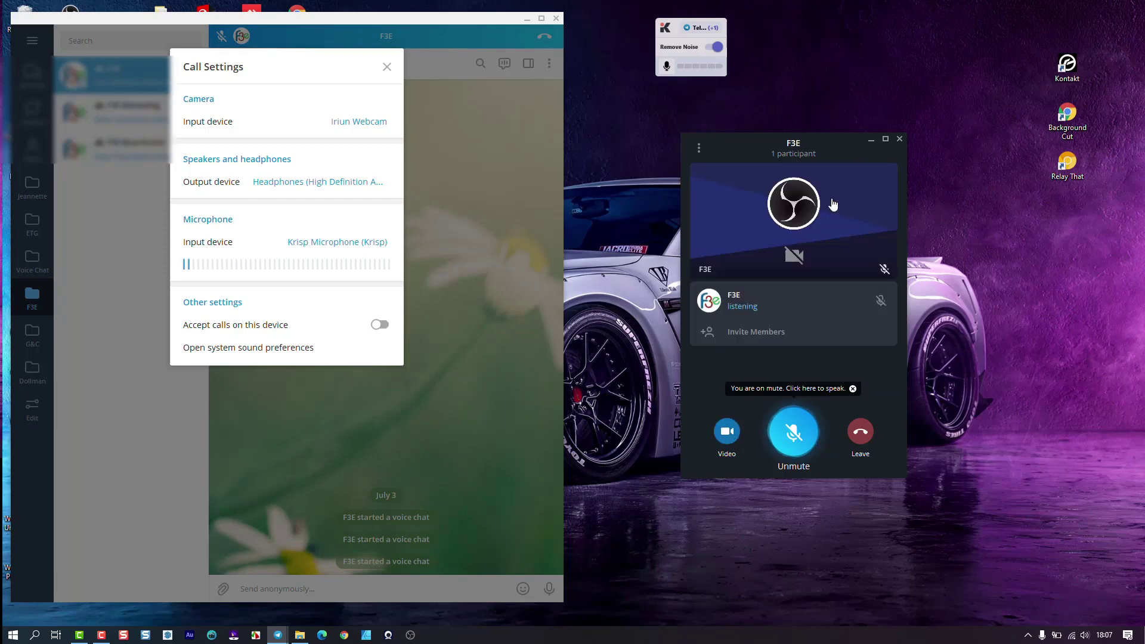
{"action": "left_click", "coordinate": [335, 128]}
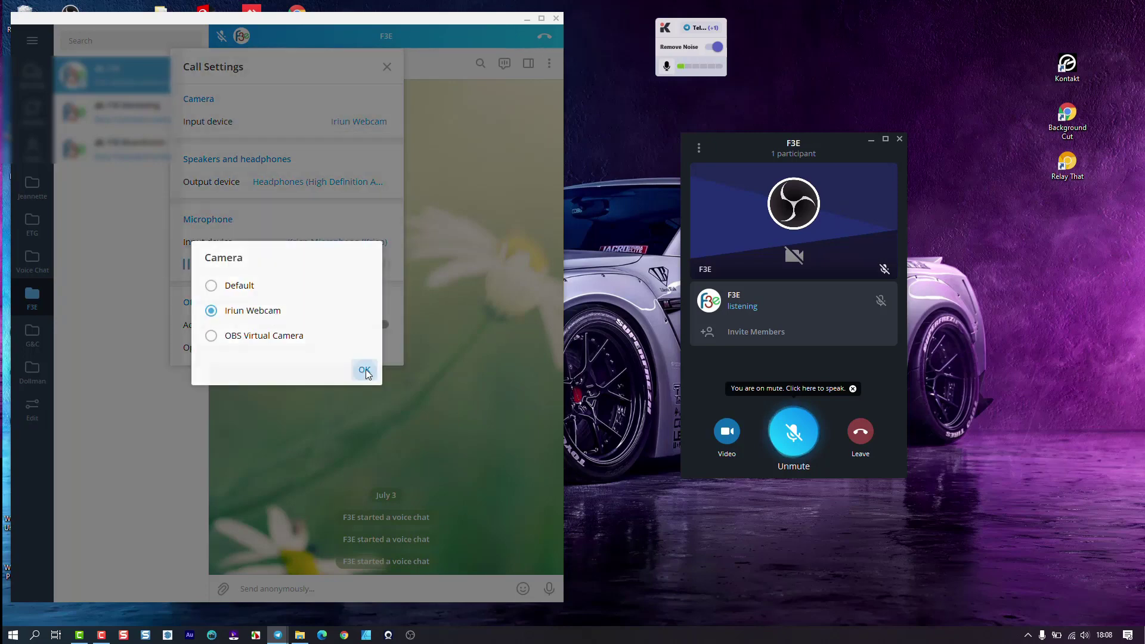
{"action": "left_click", "coordinate": [364, 370]}
Step: Switch the camera input device to Default and back to Iriun Webcam, and close the call settings
{"action": "left_click", "coordinate": [332, 122]}
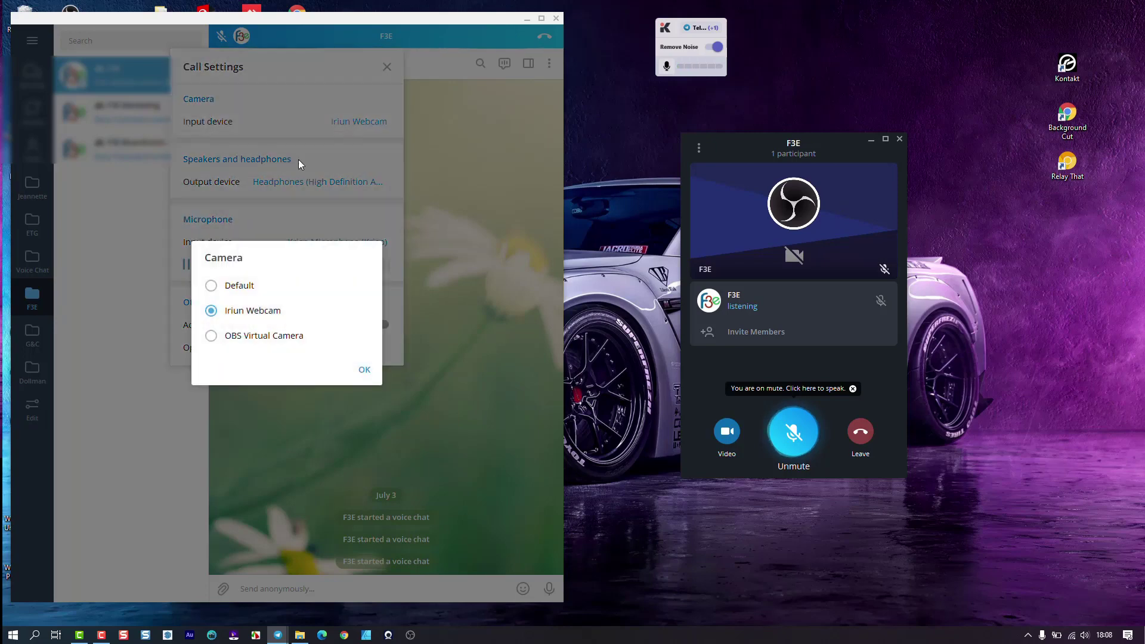
{"action": "left_click", "coordinate": [225, 287]}
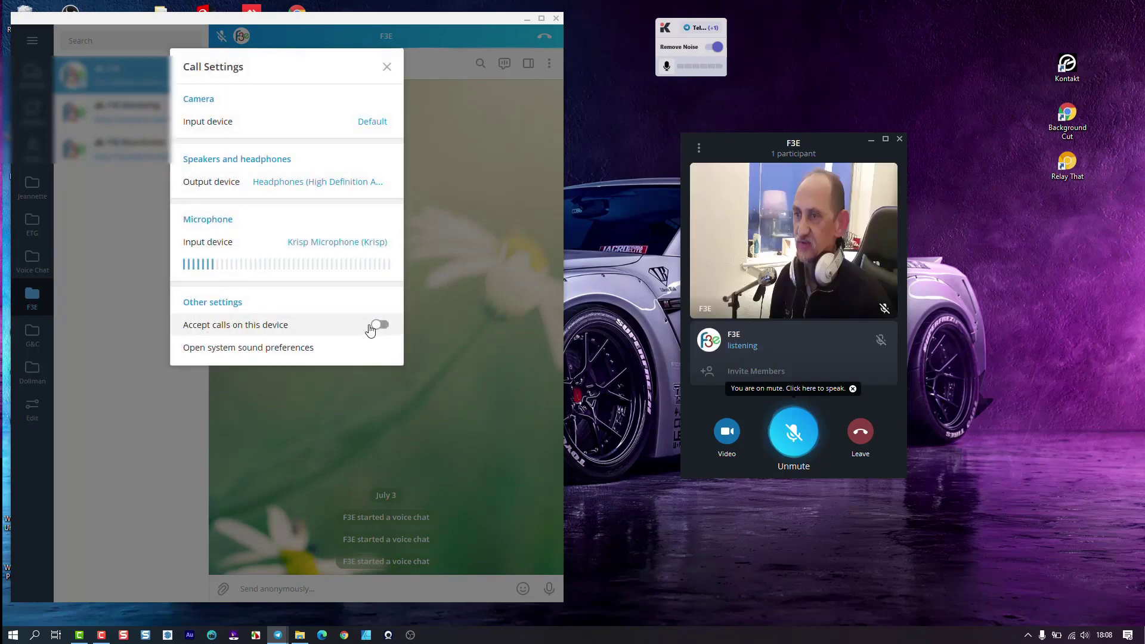
{"action": "left_click", "coordinate": [316, 123]}
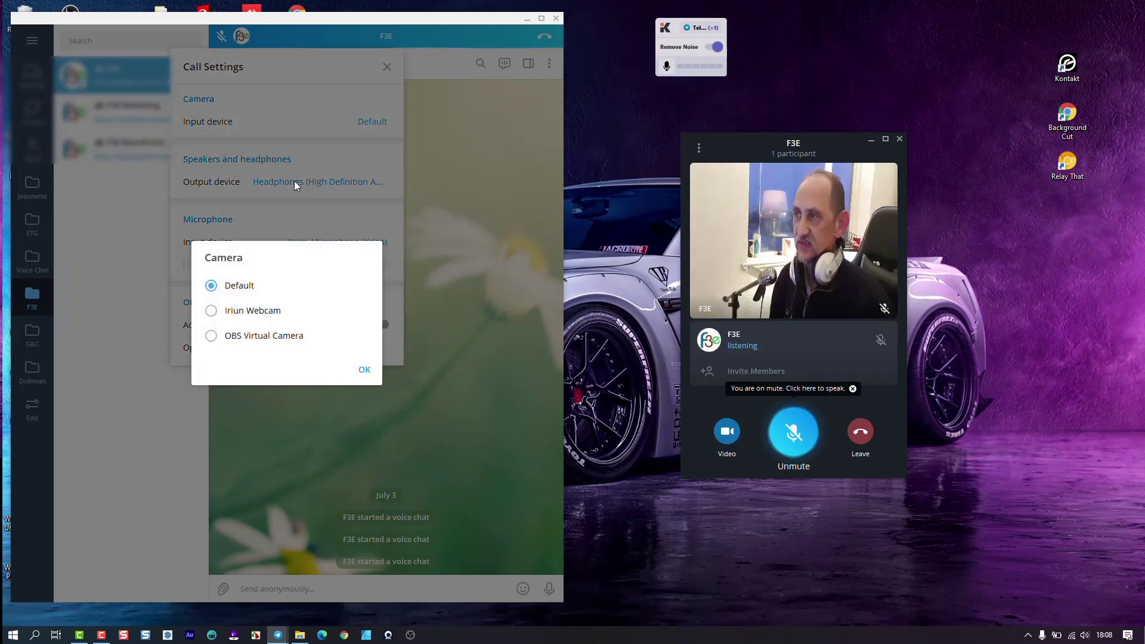
{"action": "left_click", "coordinate": [263, 311]}
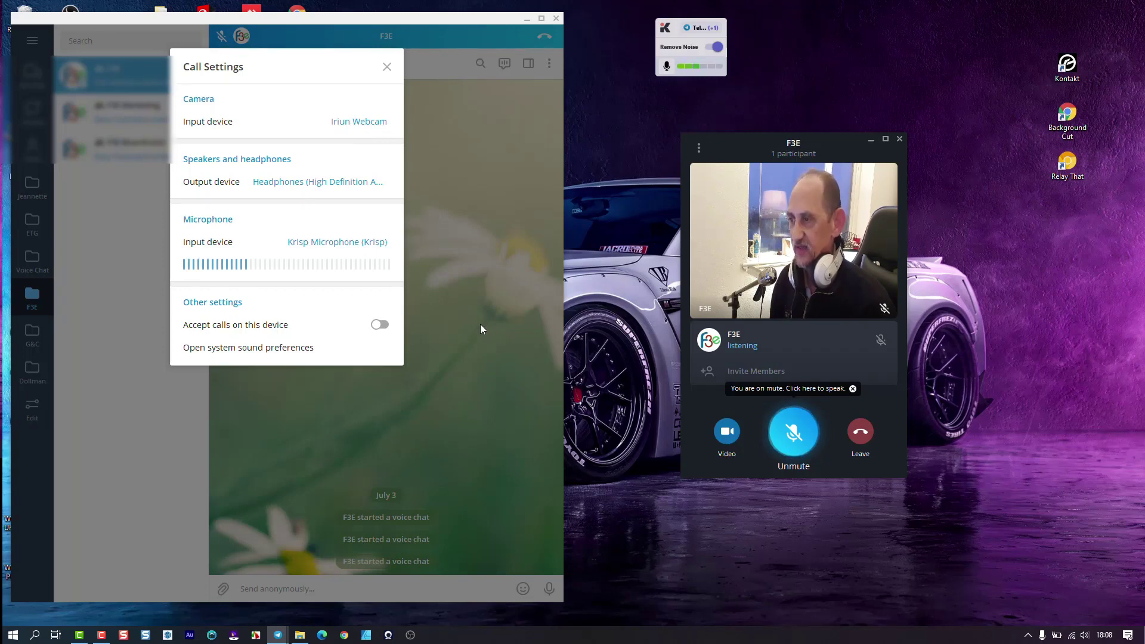
{"action": "left_click", "coordinate": [726, 430]}
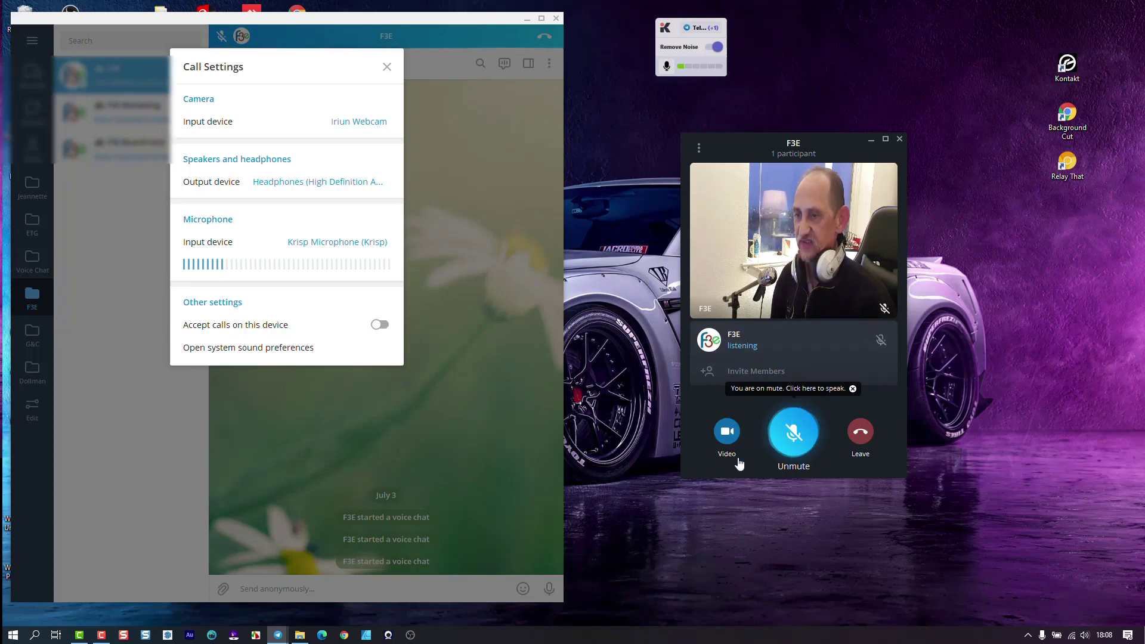
{"action": "left_click", "coordinate": [387, 68]}
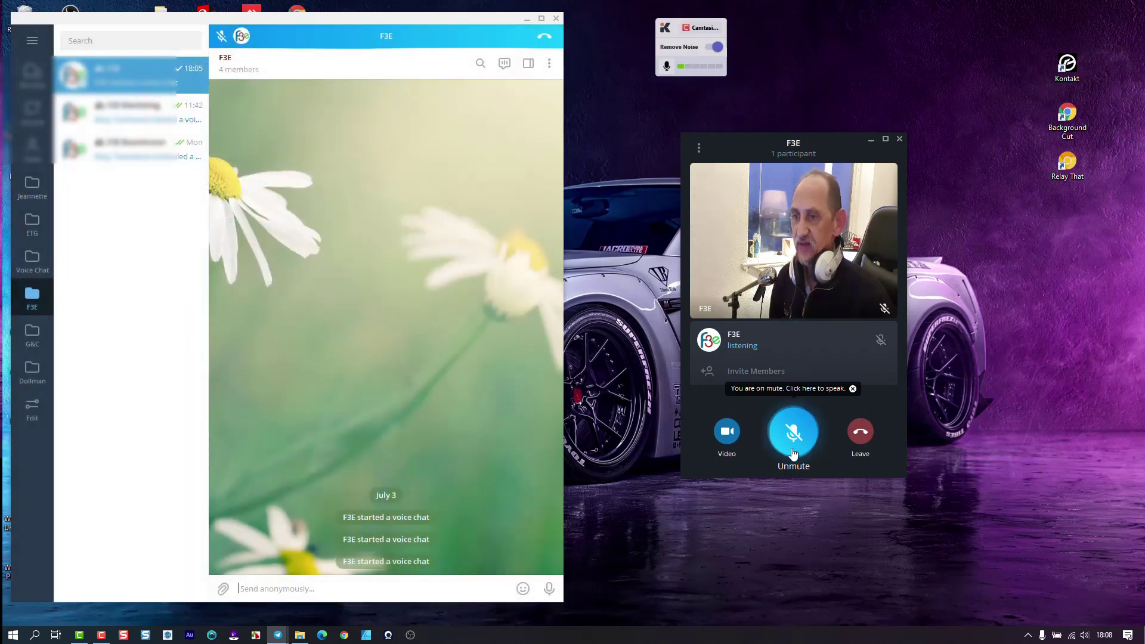